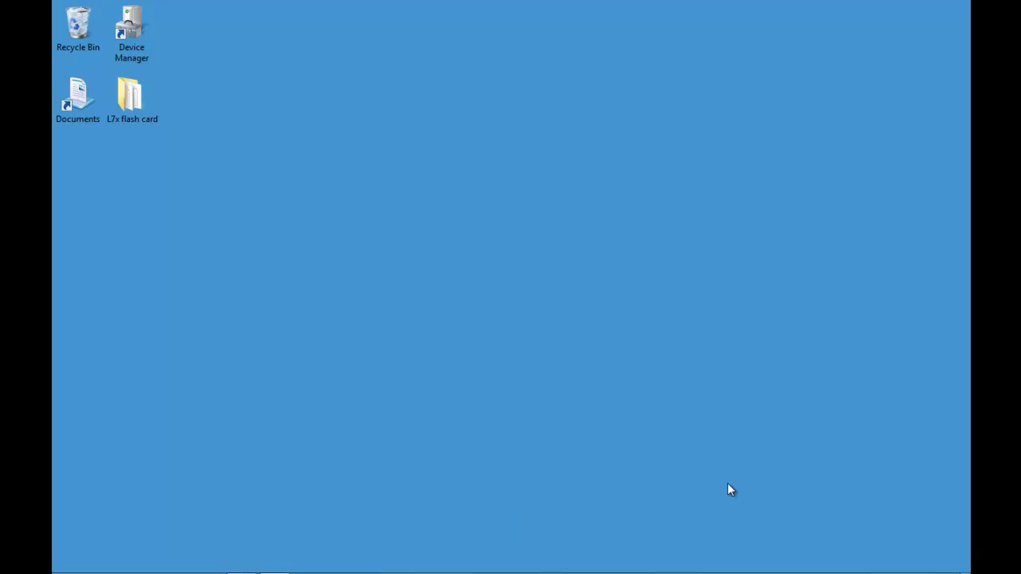
Bring up the hidden taskbar and open the Windows Start menu.
mouse_move(864, 566)
left_click(70, 560)
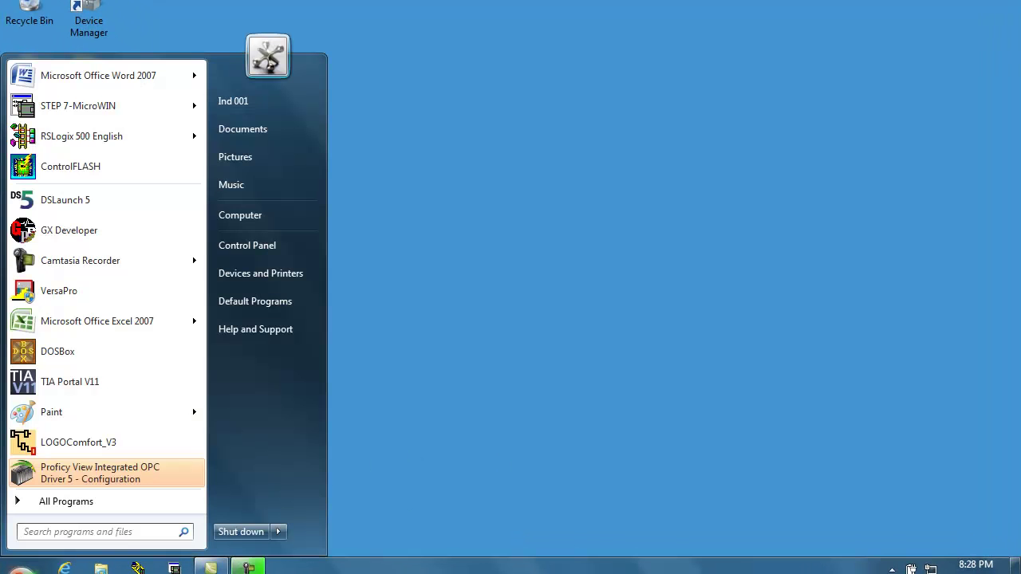
Verify in Device Manager that the Silicon Labs CP210x bridge is on COM3, then tidy windows away.
left_click(264, 254)
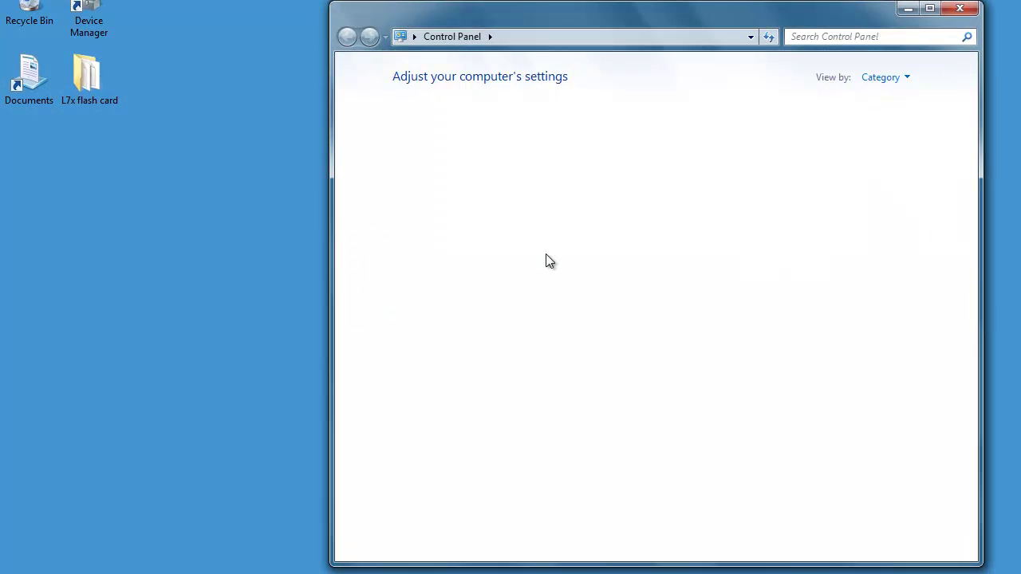
left_click(489, 233)
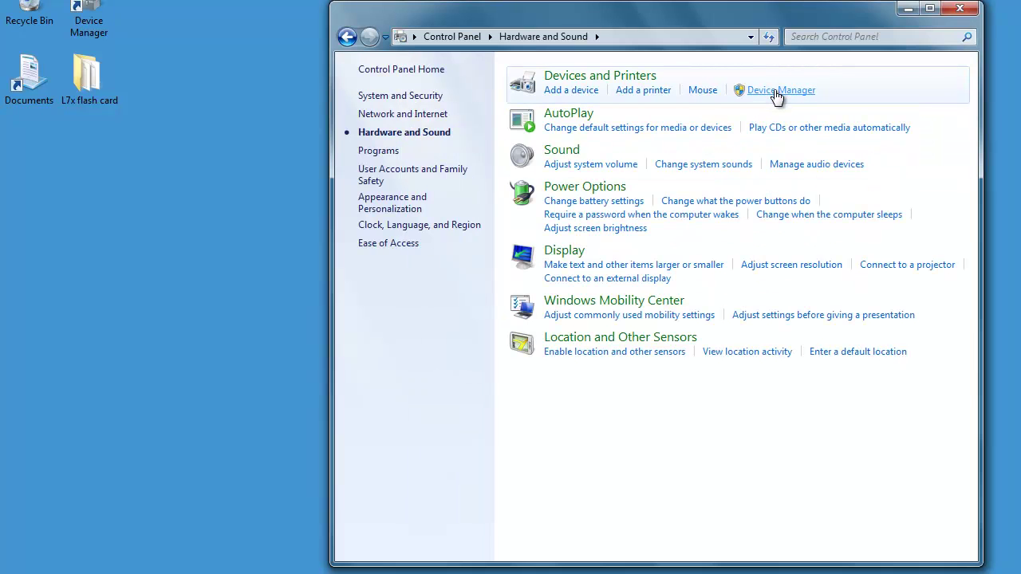
left_click(778, 91)
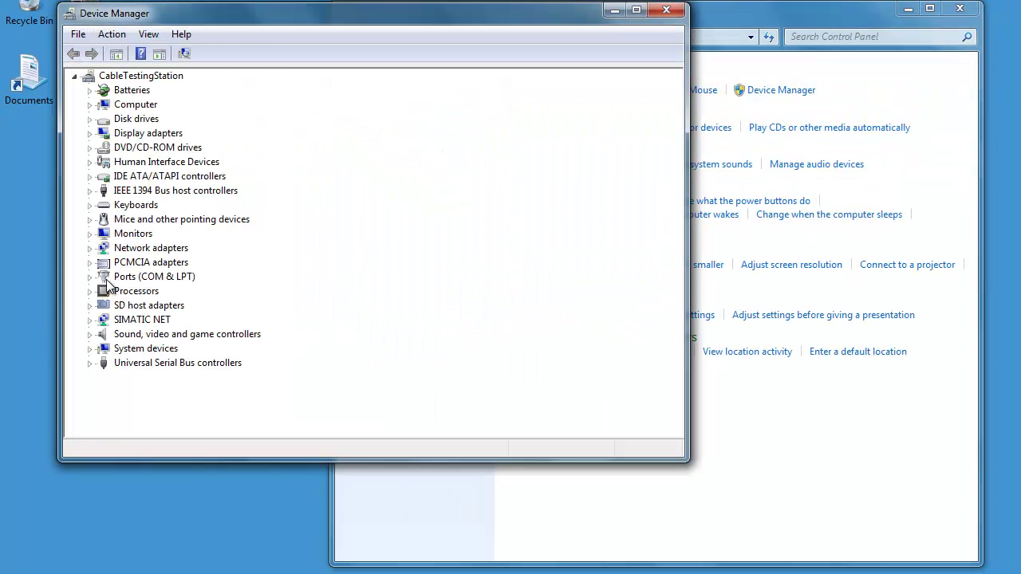
left_click(87, 277)
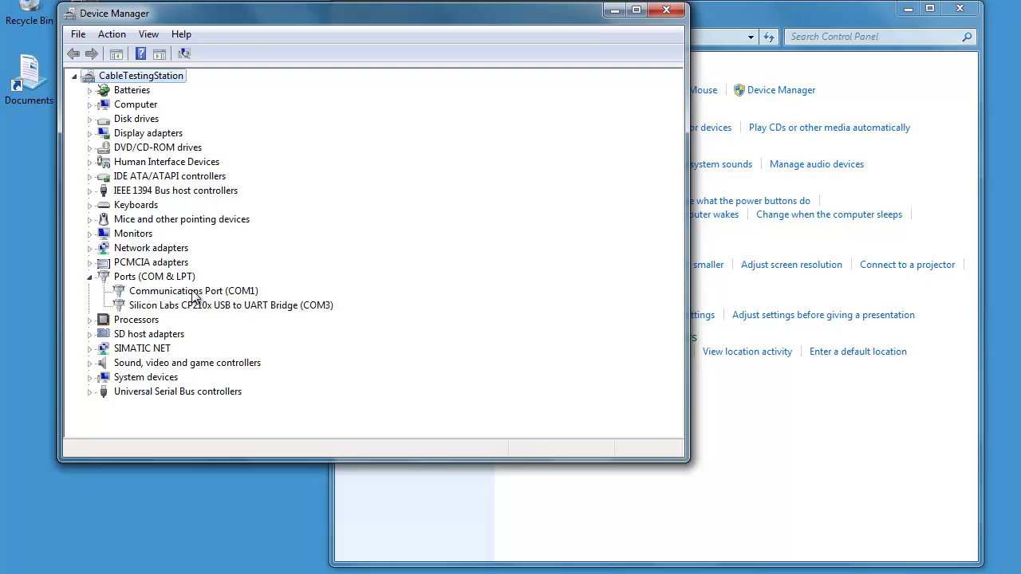
left_click(270, 306)
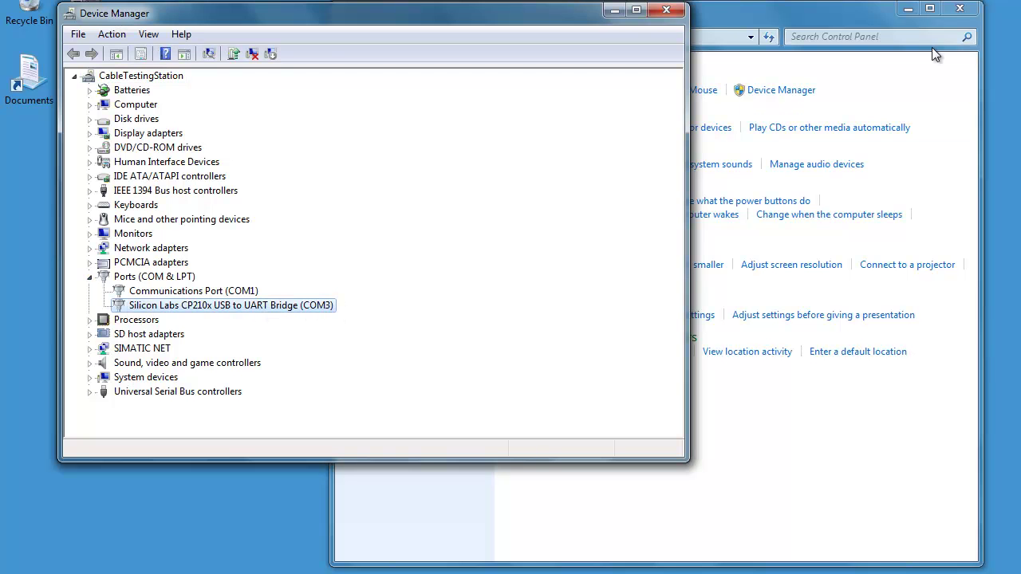
left_click(959, 10)
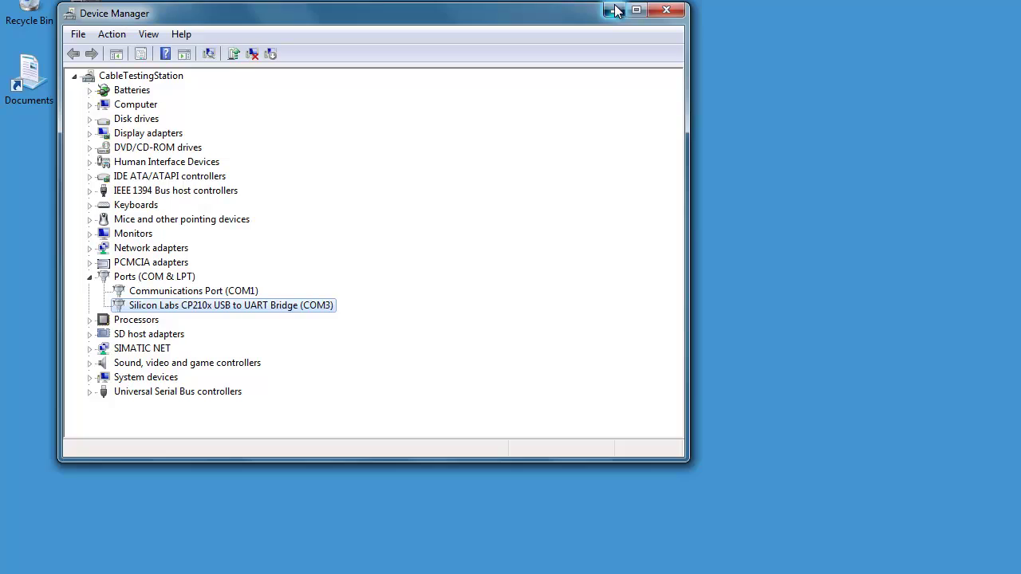
left_click(614, 9)
Launch Proficy Machine Edition from All Programs > Proficy > Proficy Machine Edition.
key("super")
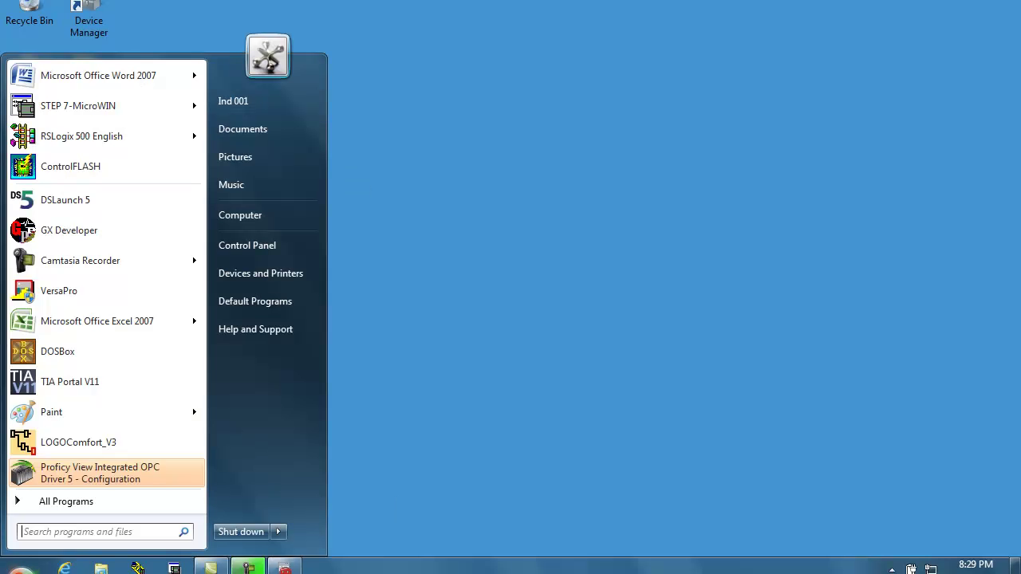
left_click(64, 500)
scroll(79, 433, "up", 5)
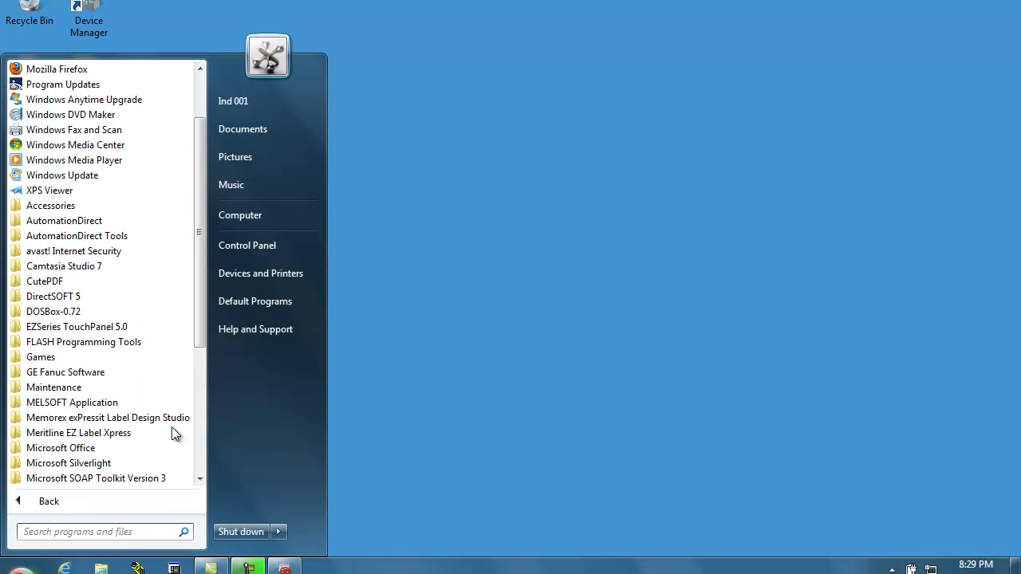
scroll(100, 295, "down", 5)
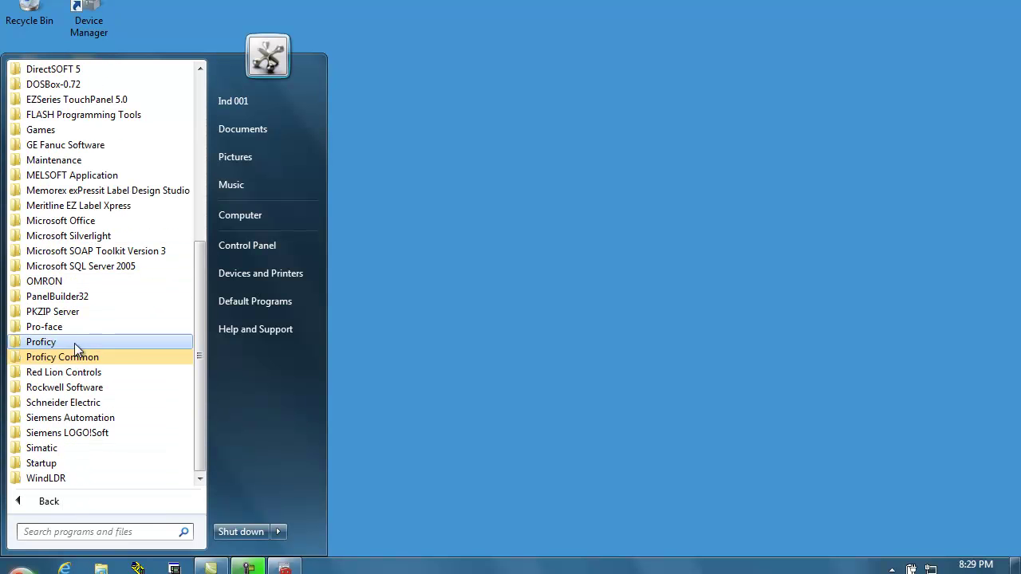
left_click(41, 343)
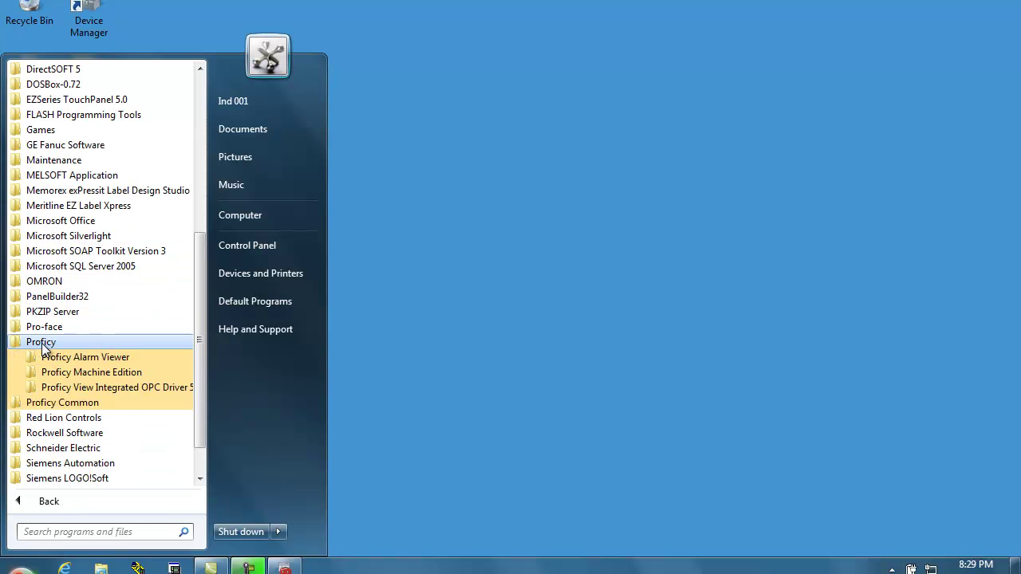
left_click(73, 376)
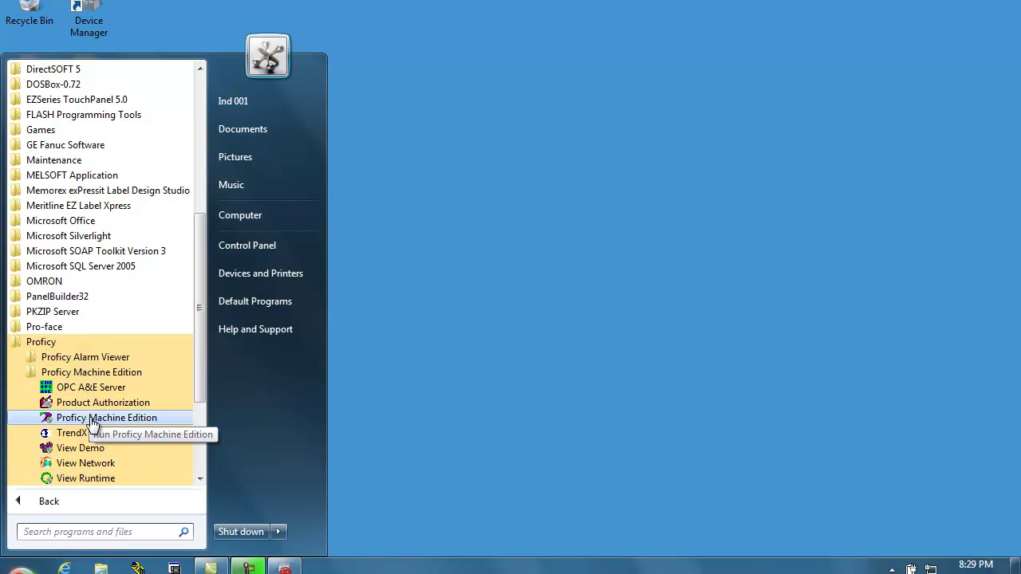
left_click(90, 420)
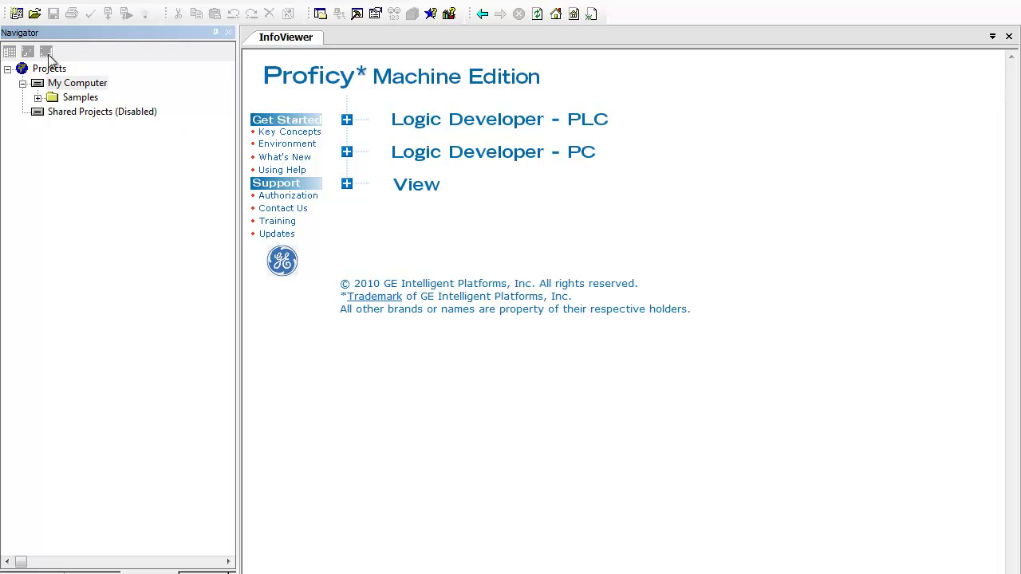
Create a new project named 'upload test' using the Series 90 Micro PLC template.
left_click(32, 3)
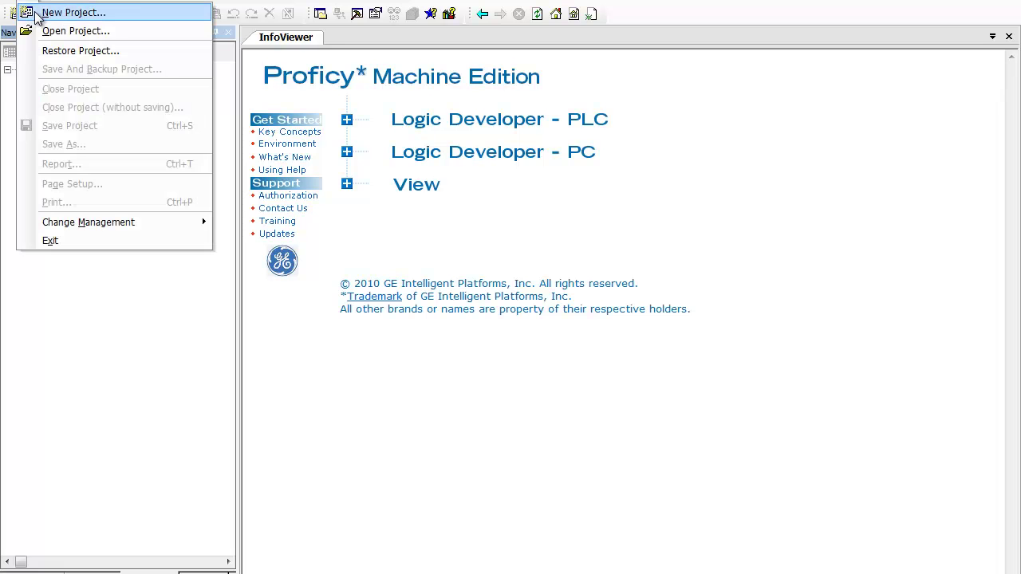
left_click(35, 14)
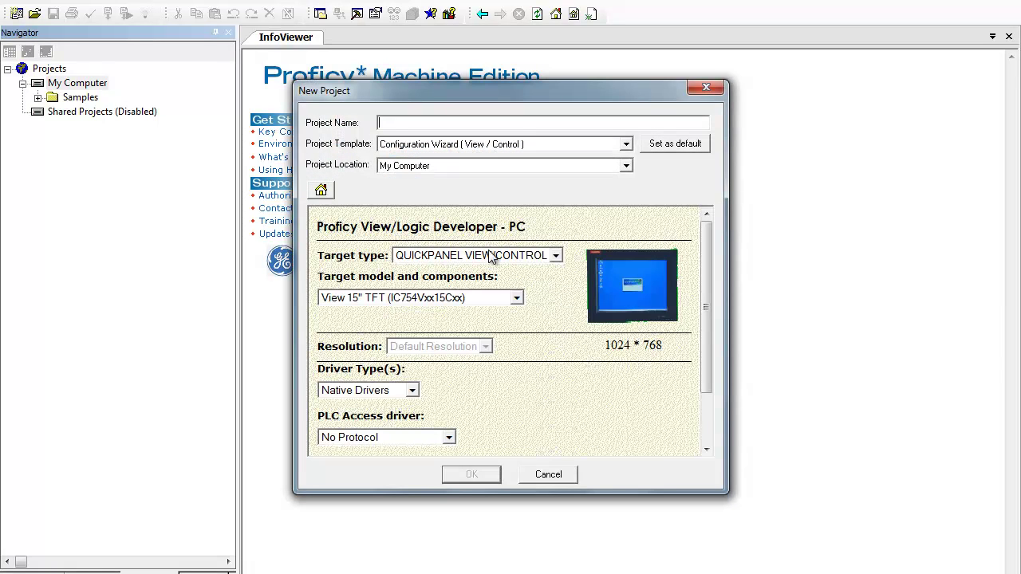
left_click(626, 146)
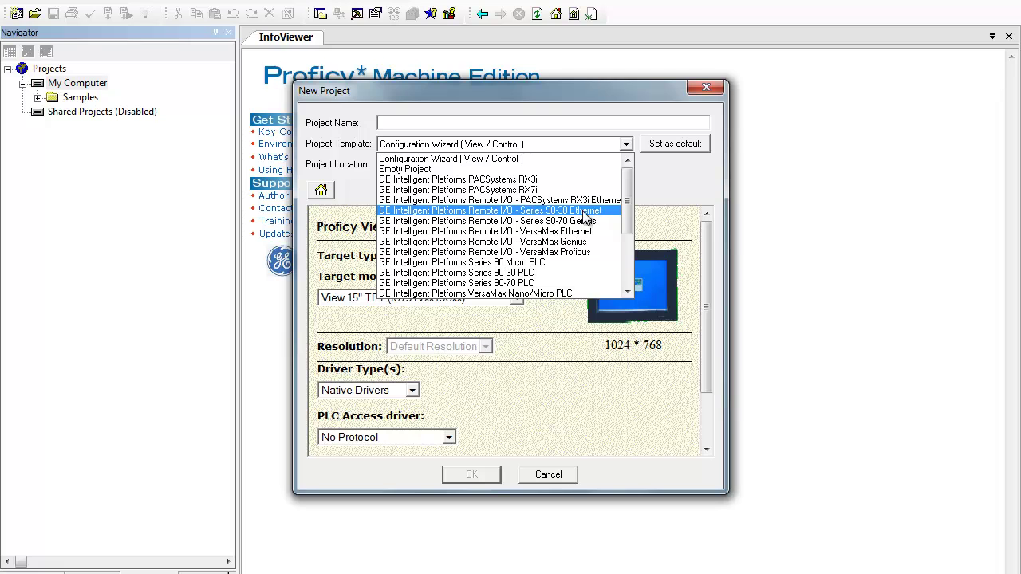
left_click(527, 265)
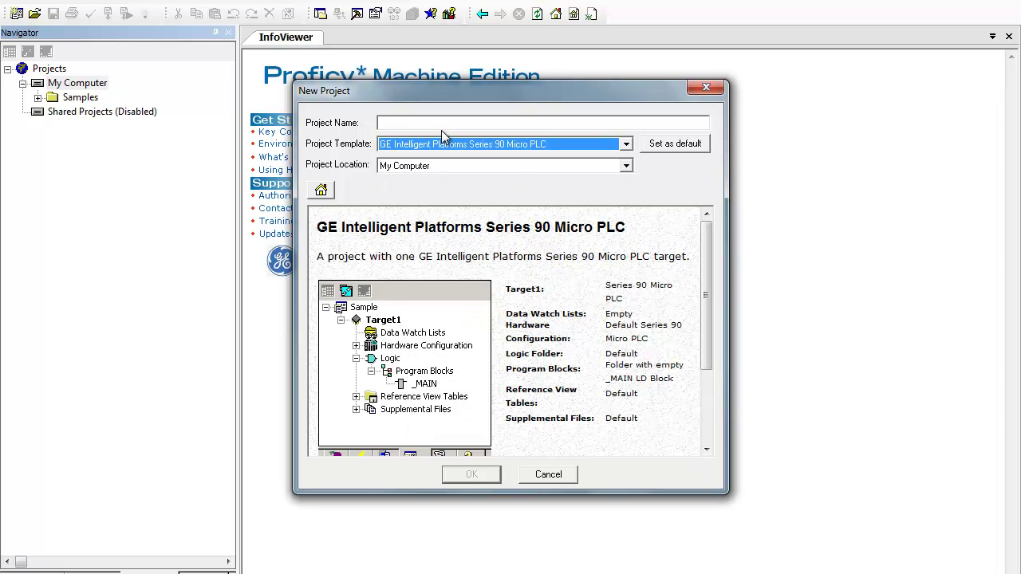
left_click(431, 125)
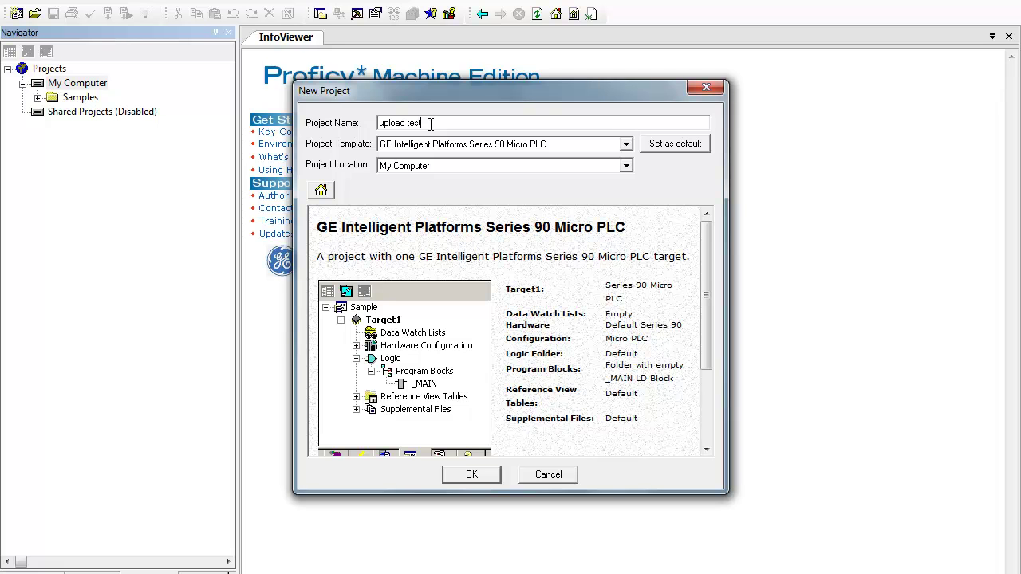
left_click(471, 474)
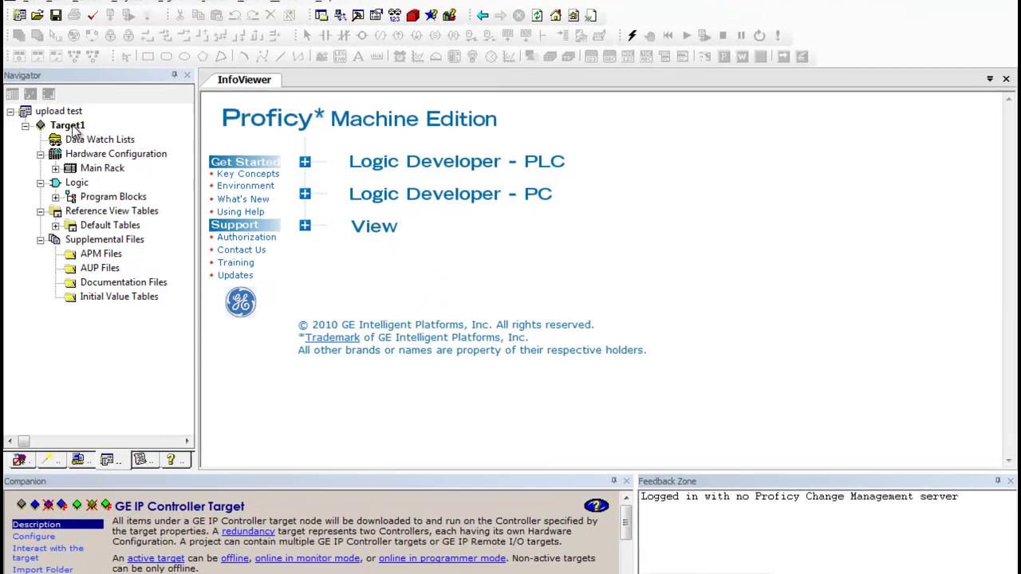
Rename the Target1 target to Micro90 in the Navigator.
right_click(72, 127)
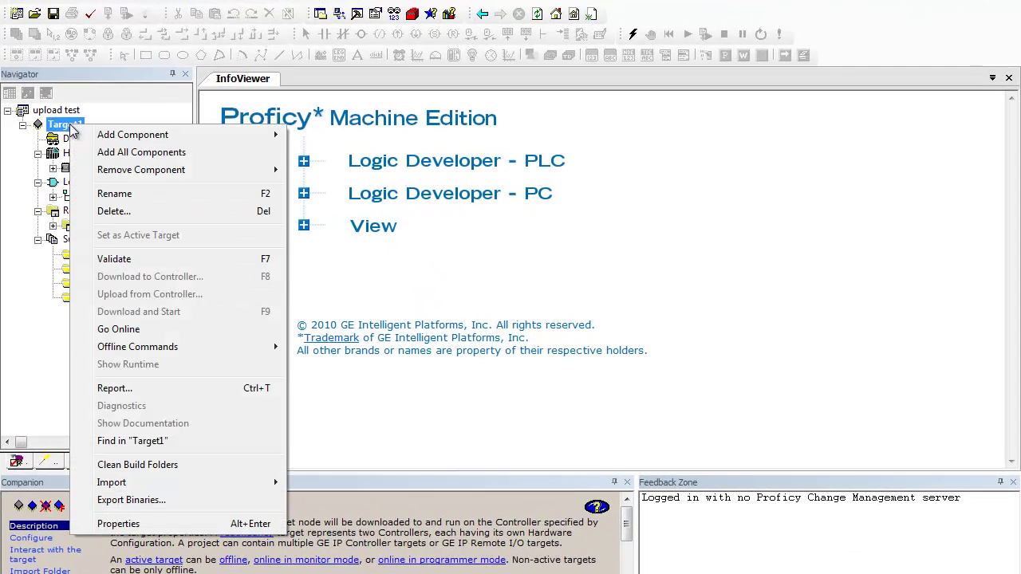
left_click(114, 194)
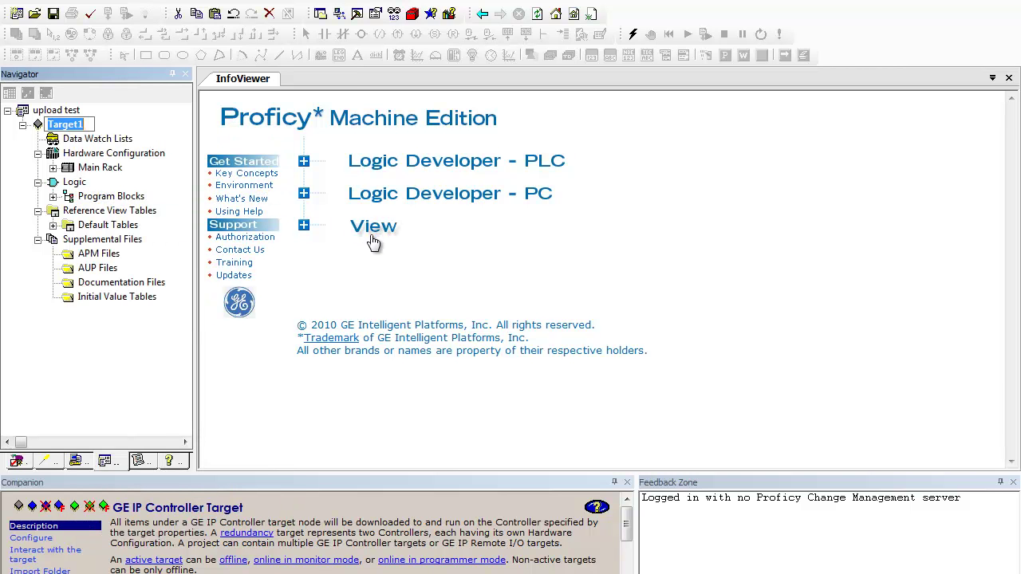
type("Micrfo")
type("0")
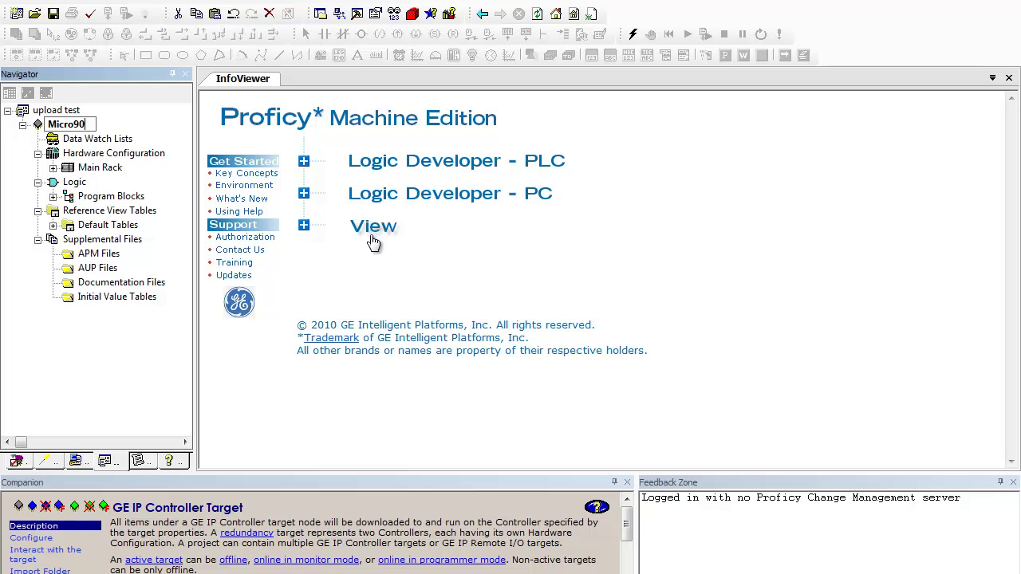
left_click(483, 295)
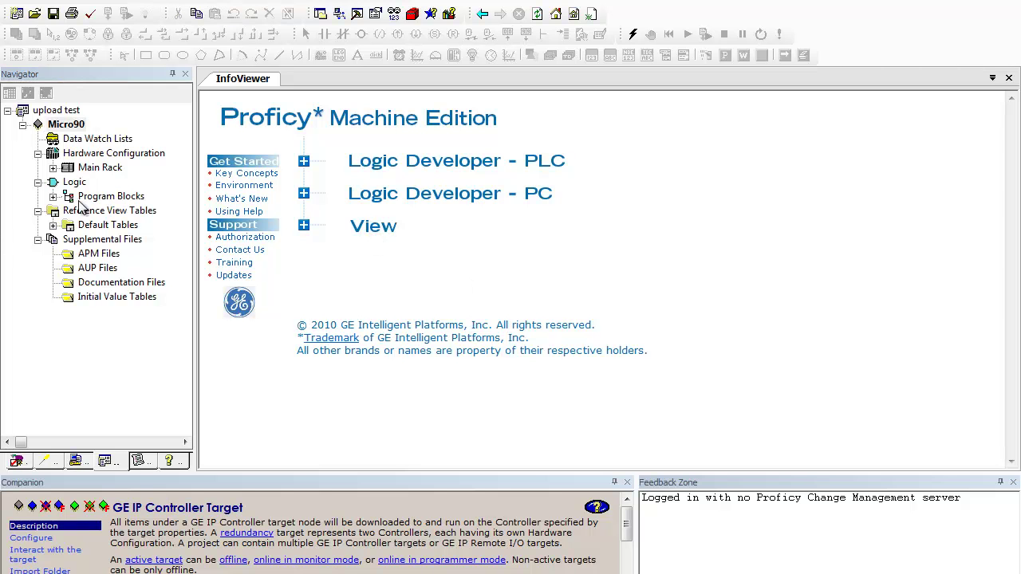
Change the Micro90 target's Physical Port from COM1 to COM3 in its properties.
right_click(39, 127)
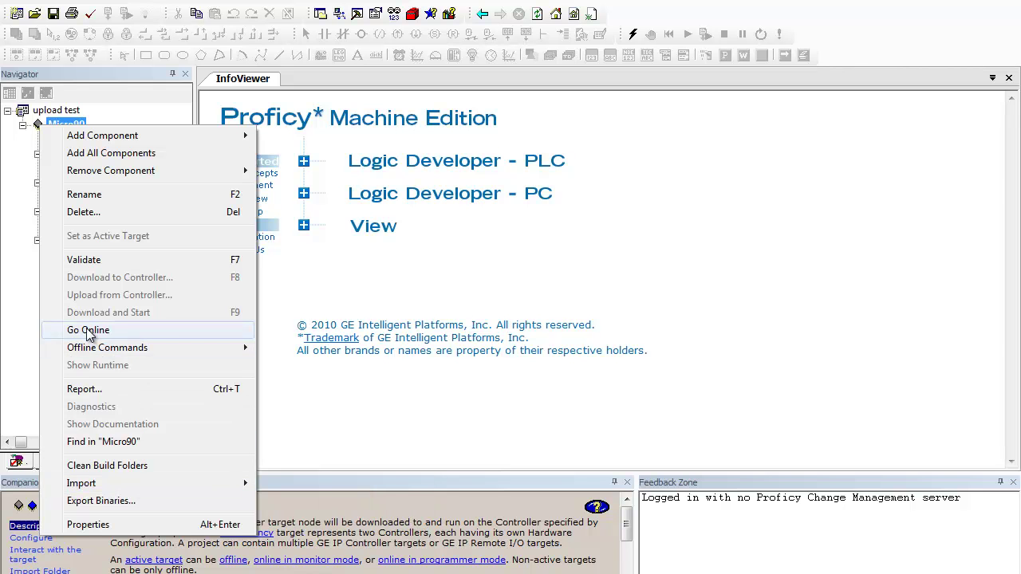
left_click(88, 525)
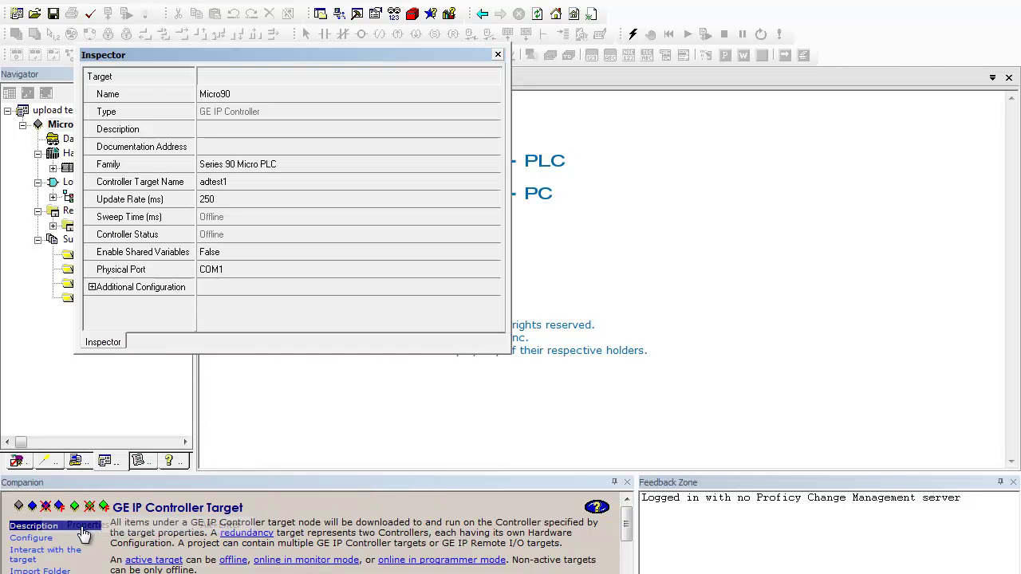
left_click(222, 269)
left_click(224, 270)
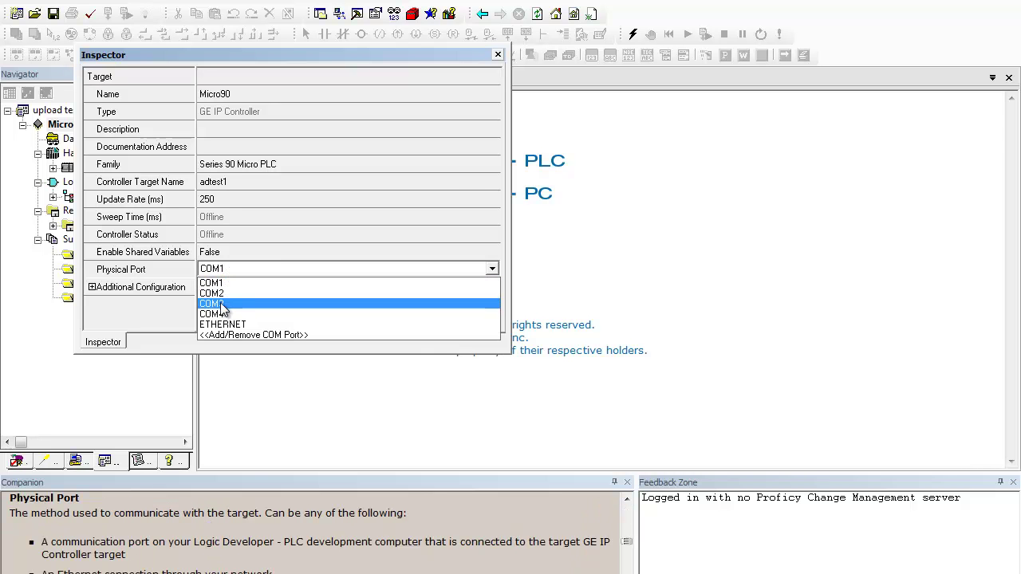
left_click(221, 304)
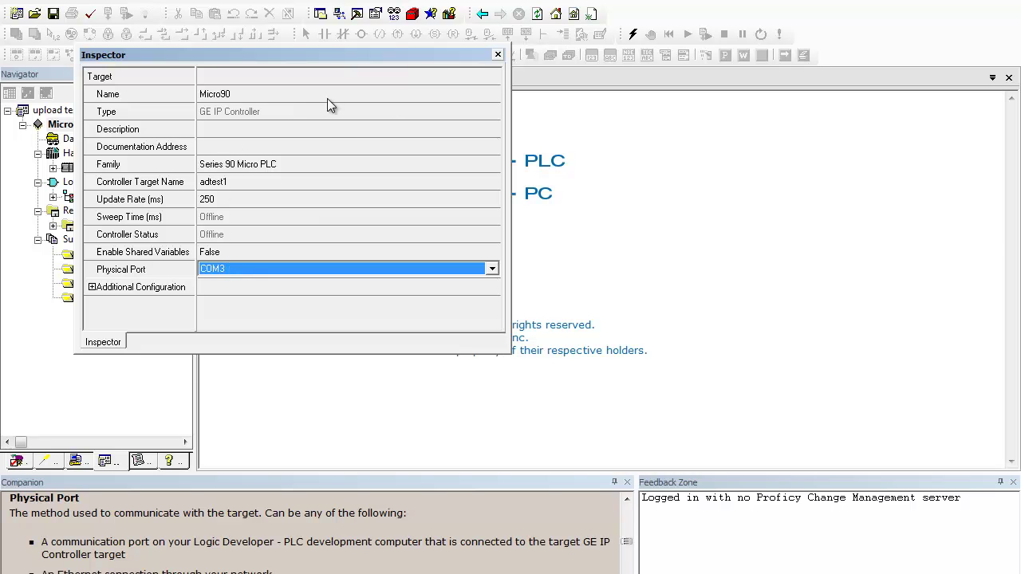
left_click(498, 54)
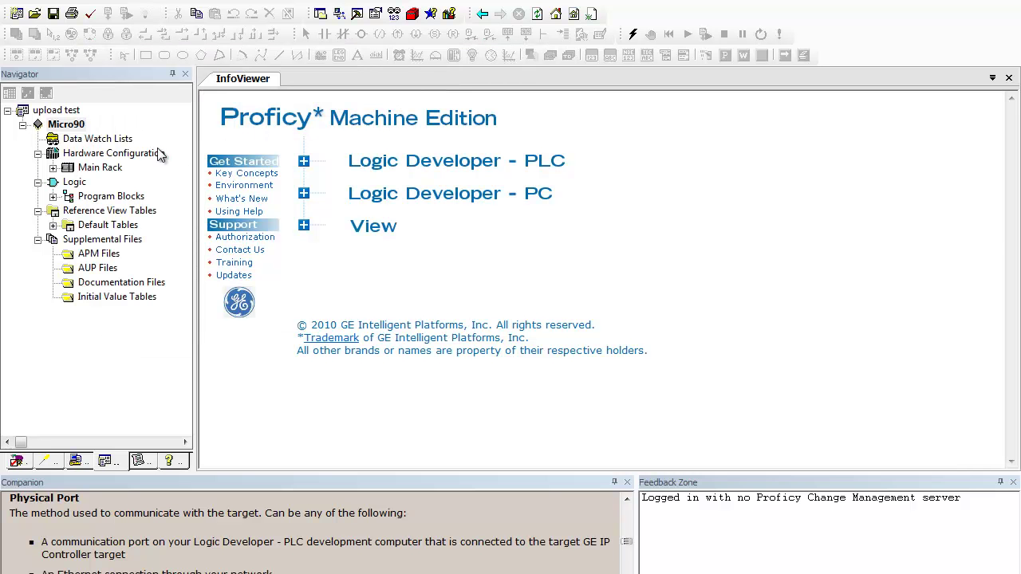
Take the Micro90 target online until the Feedback Zone reports 'Connected to the device'.
right_click(53, 125)
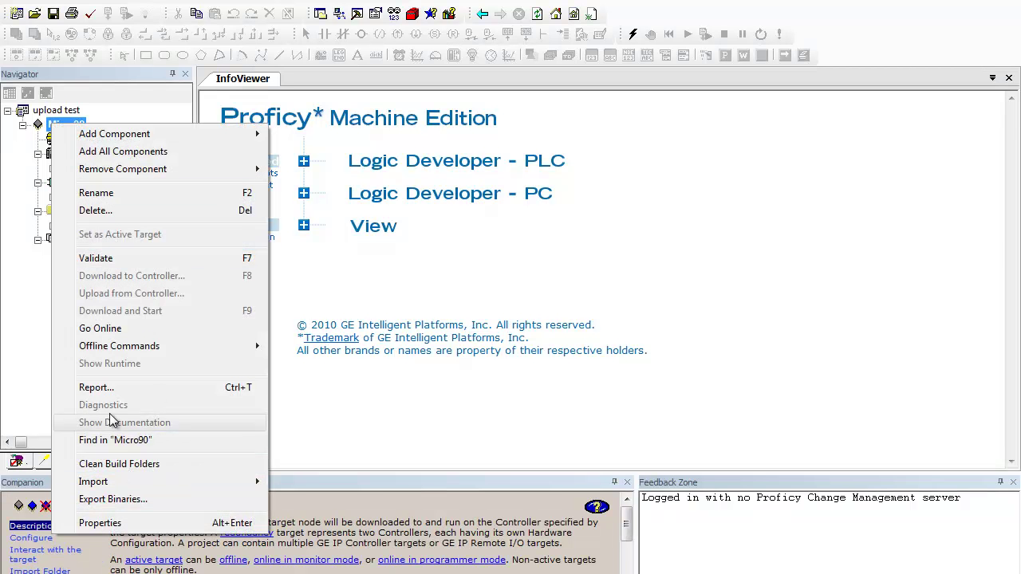
left_click(105, 327)
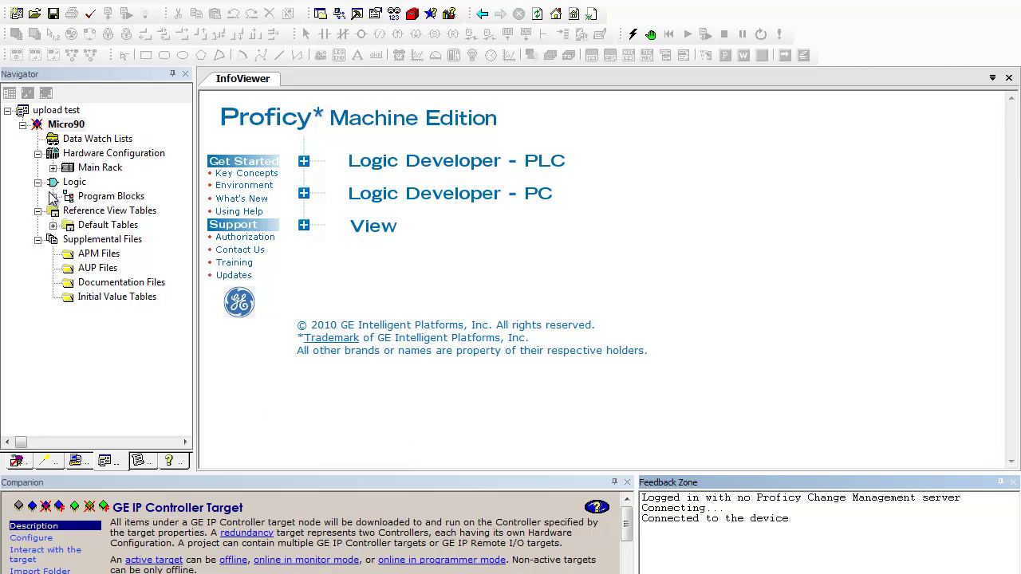
right_click(49, 153)
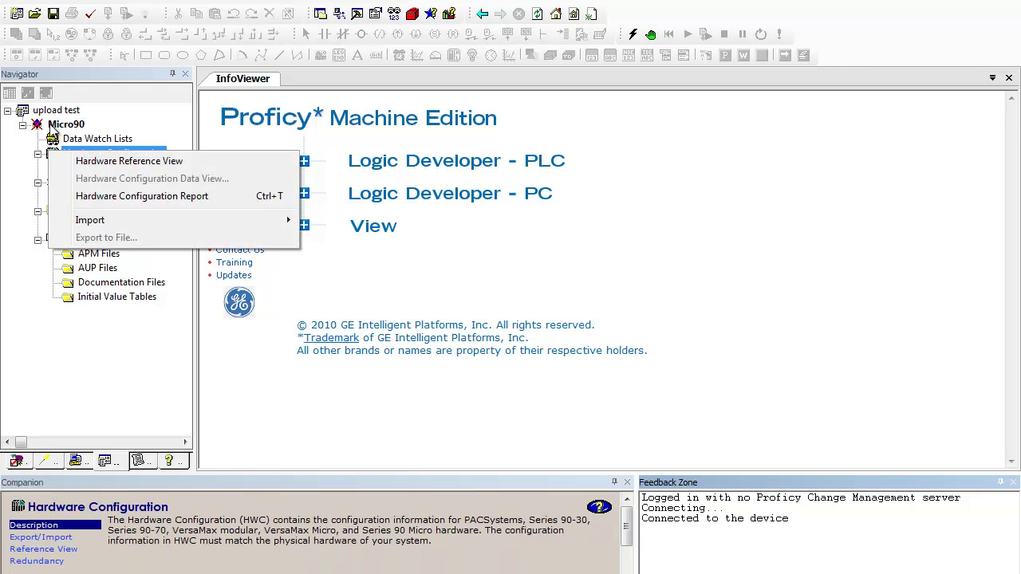
right_click(51, 126)
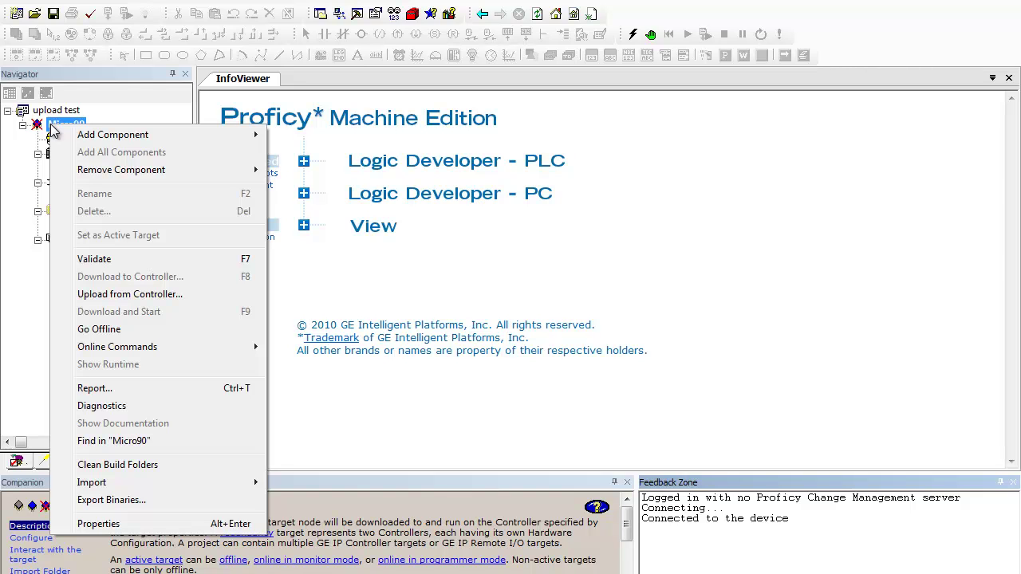
Upload configuration, logic and initial values from the controller, overwriting the program name.
left_click(130, 294)
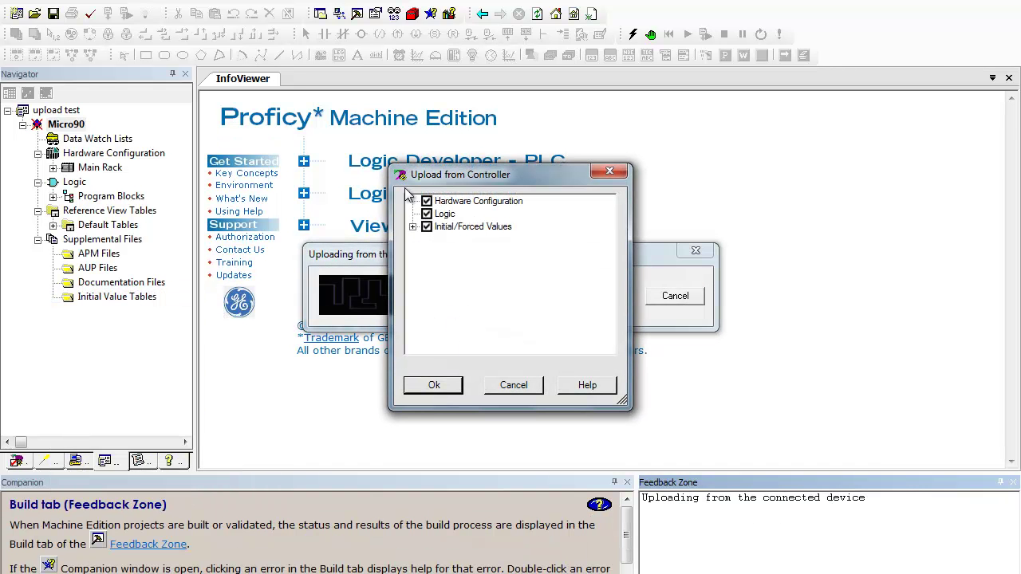
left_click(433, 386)
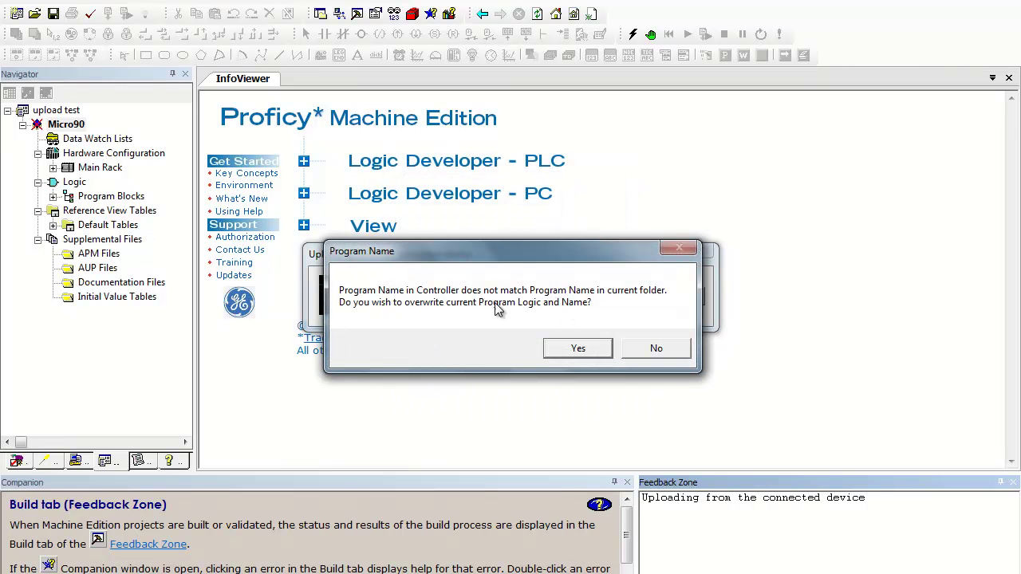
left_click(578, 351)
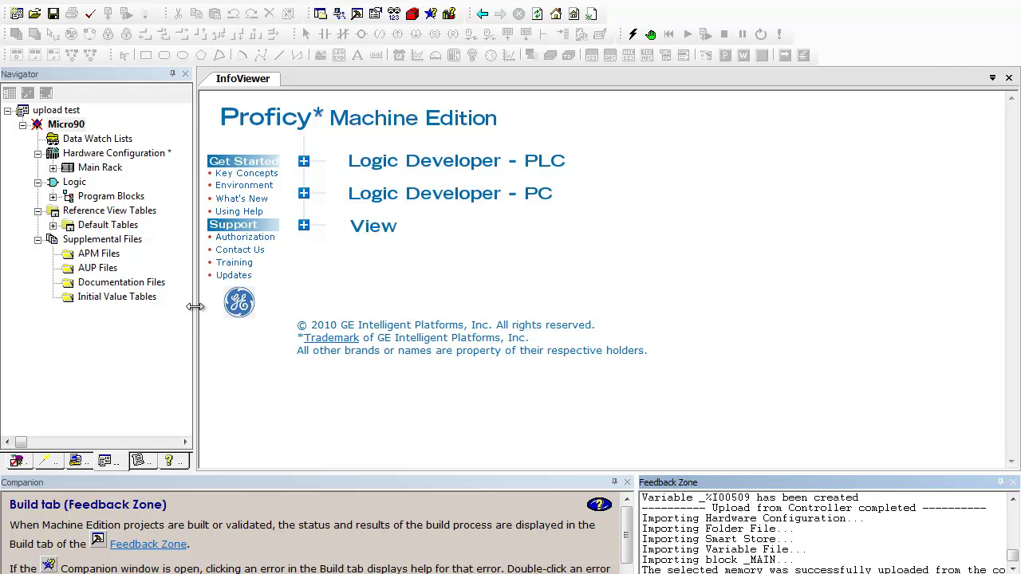
Expand Program Blocks and open the uploaded _MAIN ladder block.
left_click(53, 197)
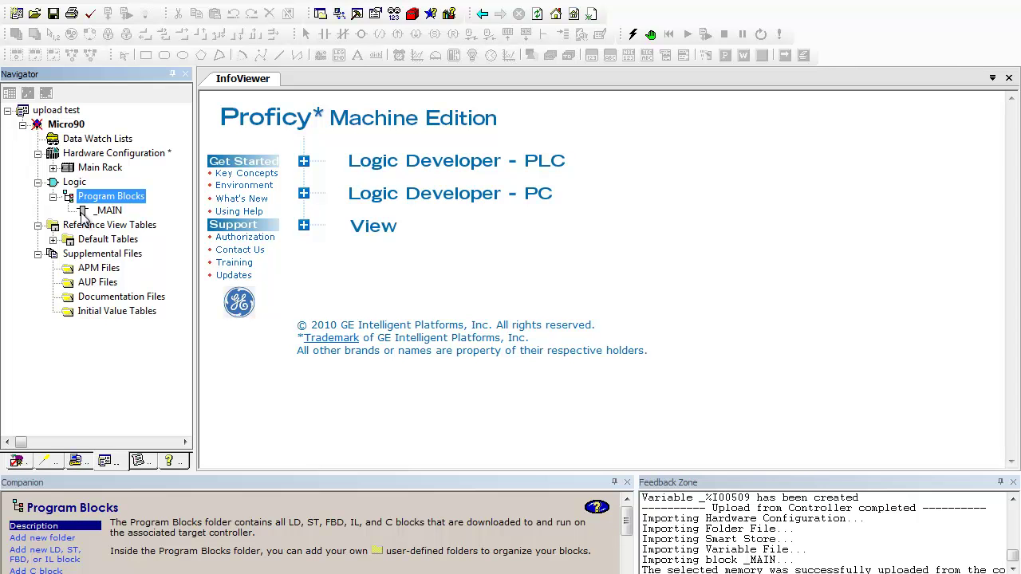
double_click(83, 213)
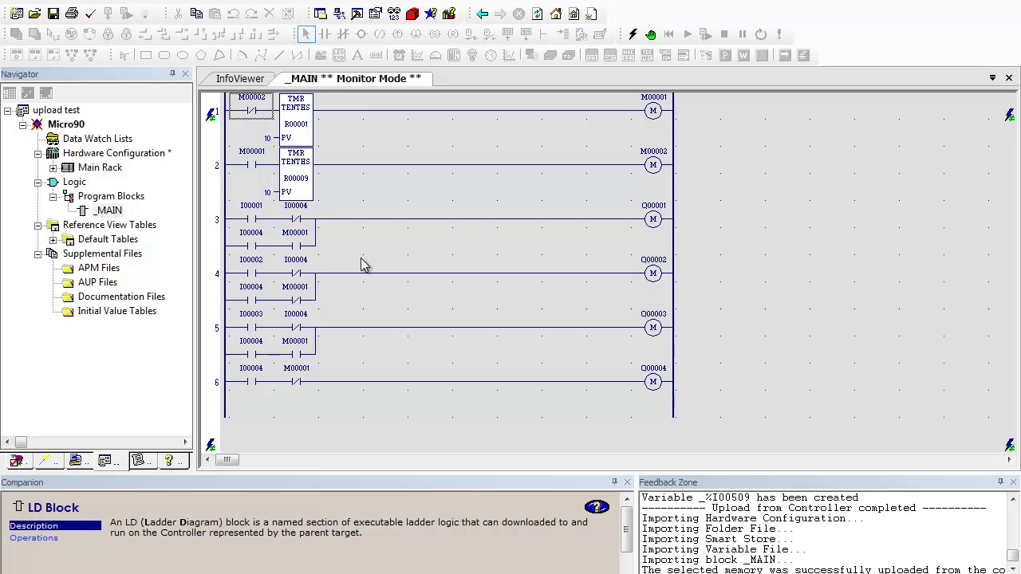